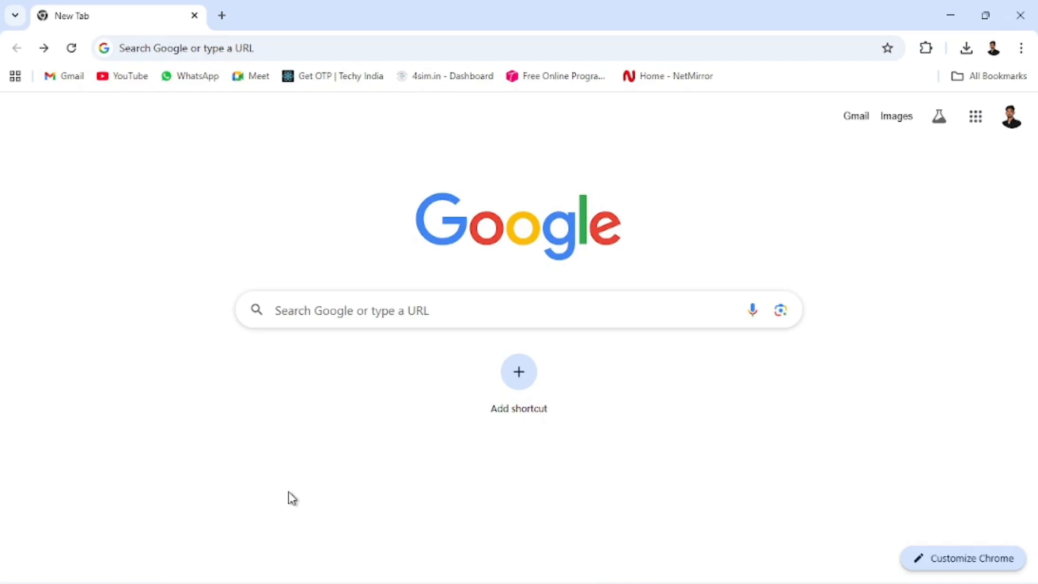
Search Google for "eclipse download" and open the Eclipse Foundation's Eclipse Downloads page
left_click(343, 313)
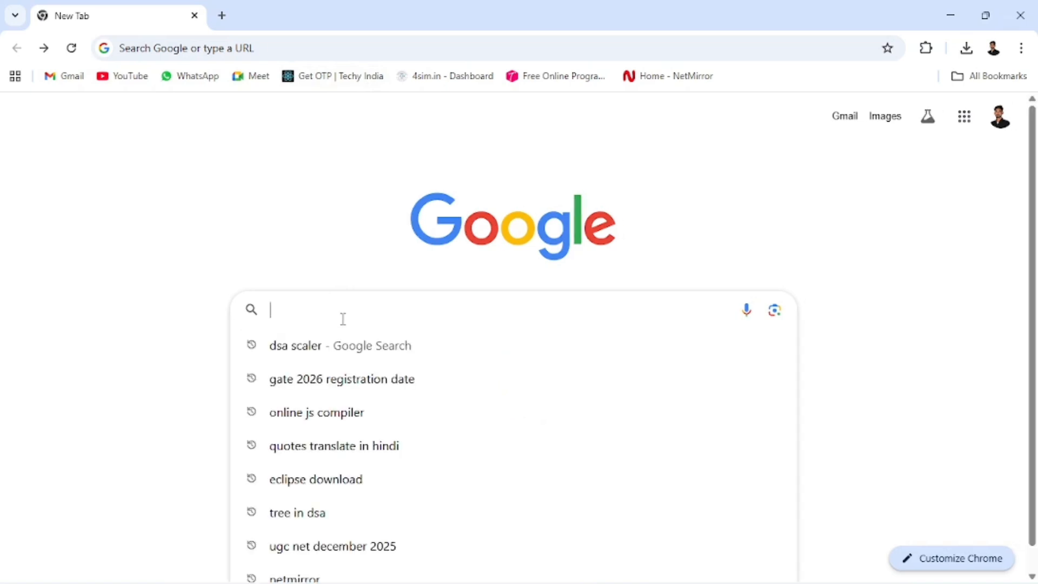
type("ec")
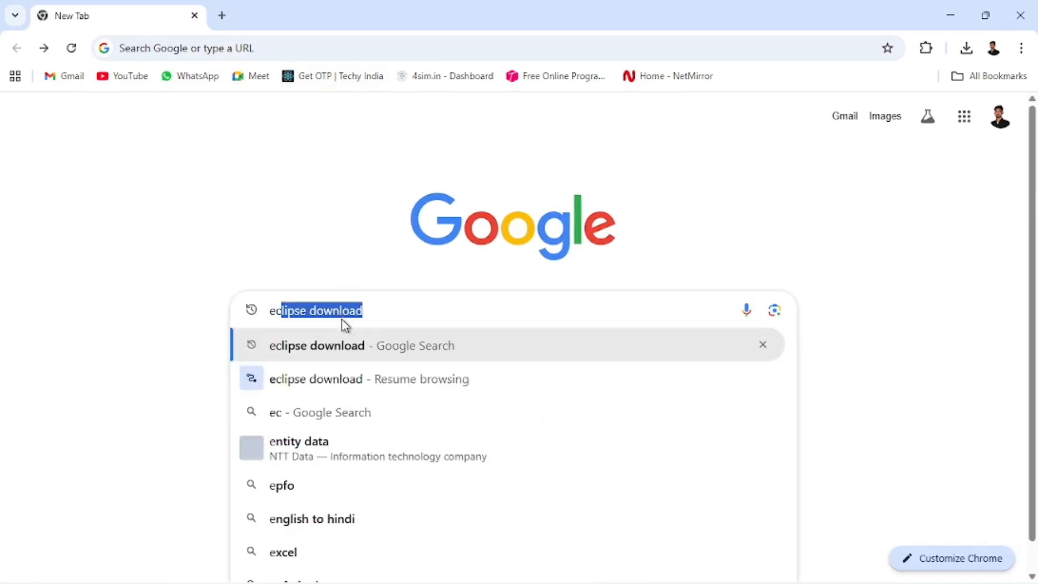
key("Return")
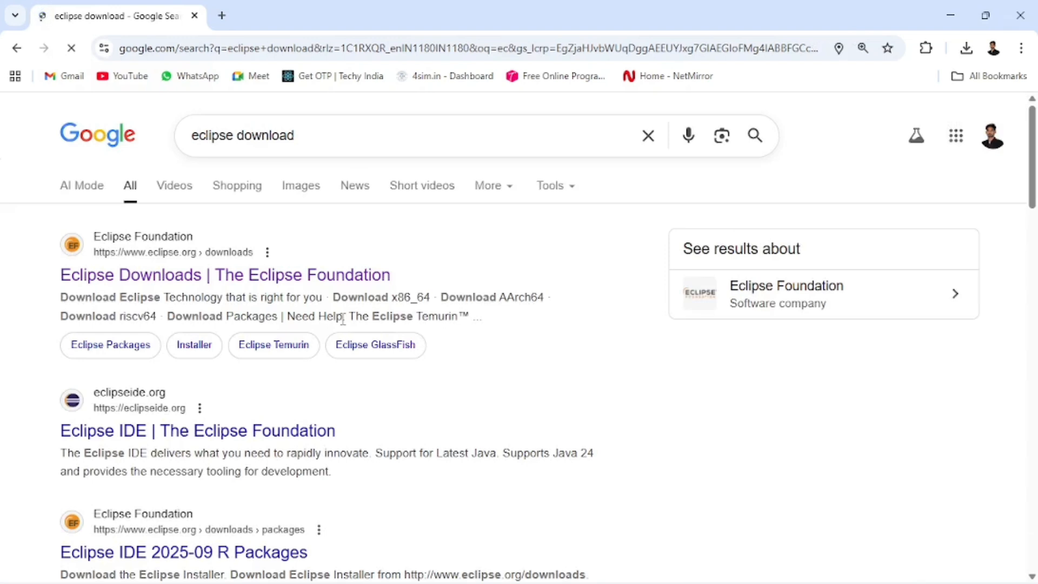
left_click(234, 275)
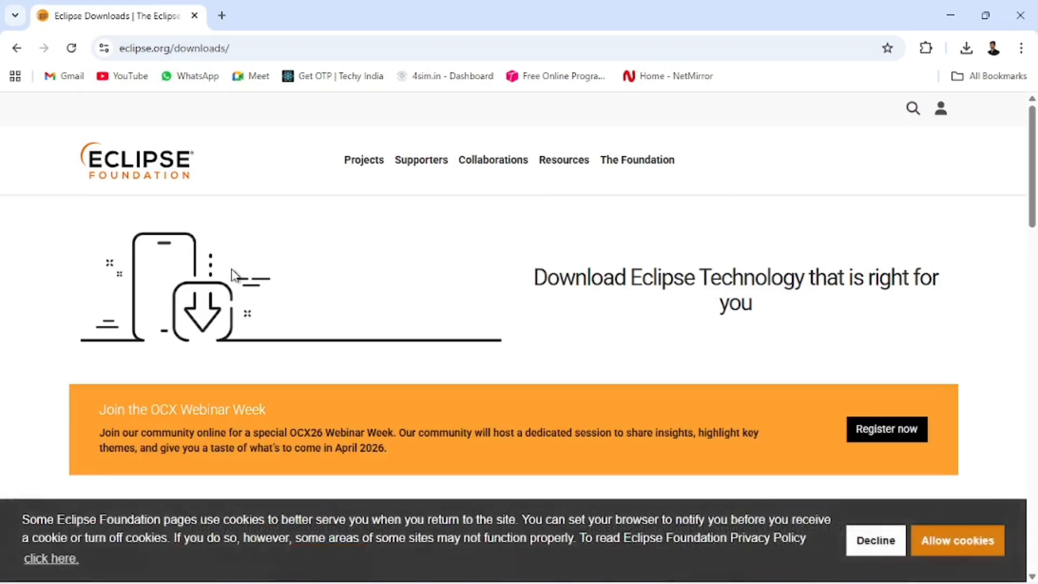
Download the x86_64 desktop IDE installer, eclipse-inst-jre-win64.exe, from the offered mirror
scroll(232, 275, "down", 6)
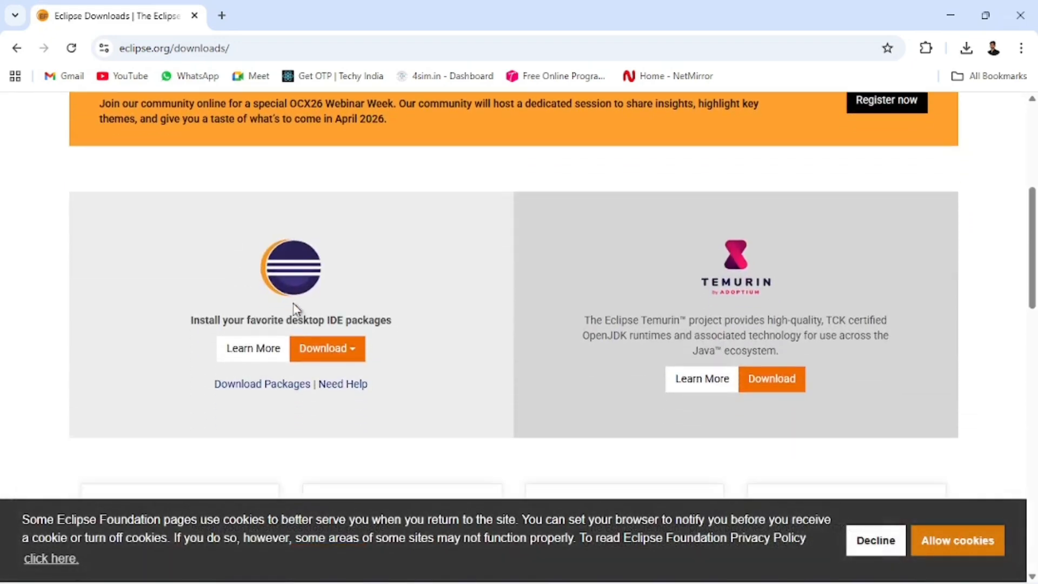
left_click(308, 354)
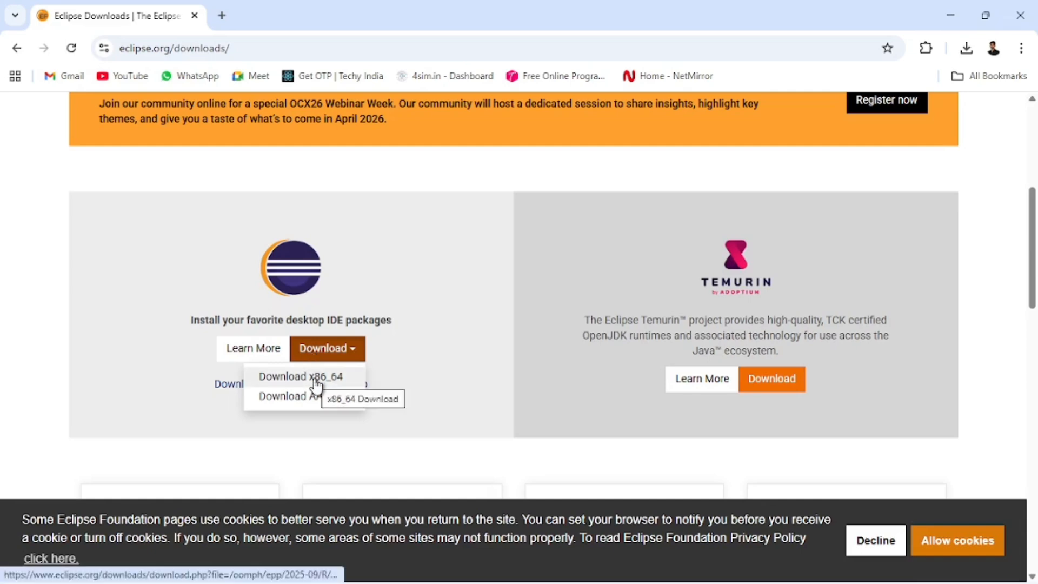
left_click(315, 380)
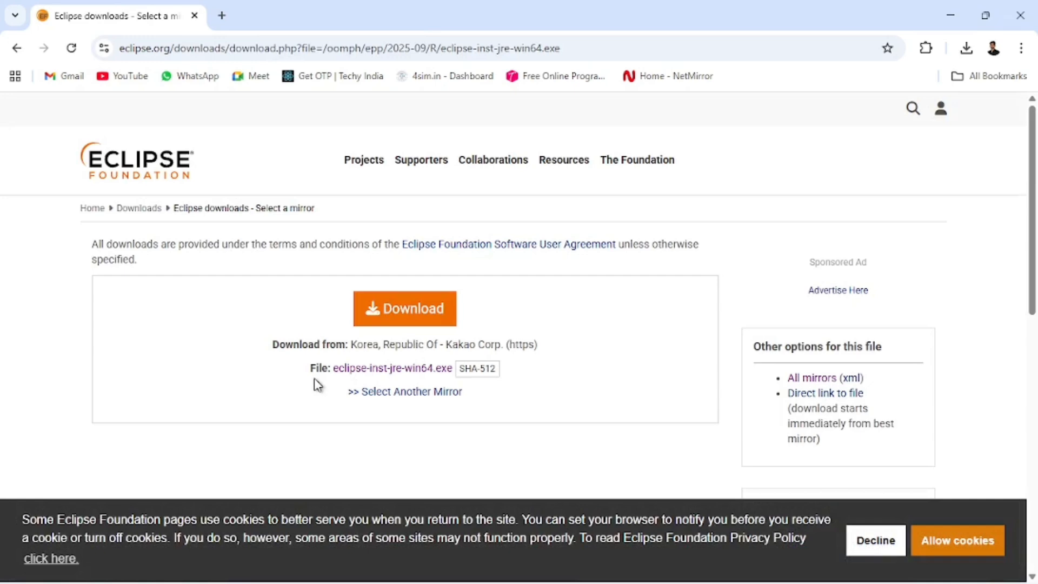
left_click(392, 321)
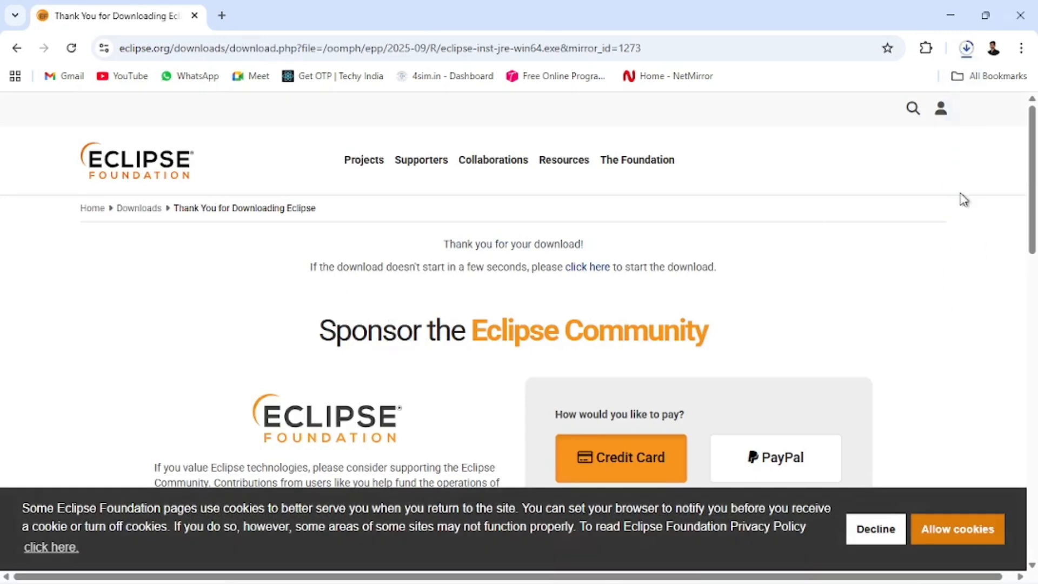
Pause and cancel the running download of eclipse-inst-jre-win64 (1).exe in the browser's download history
left_click(968, 49)
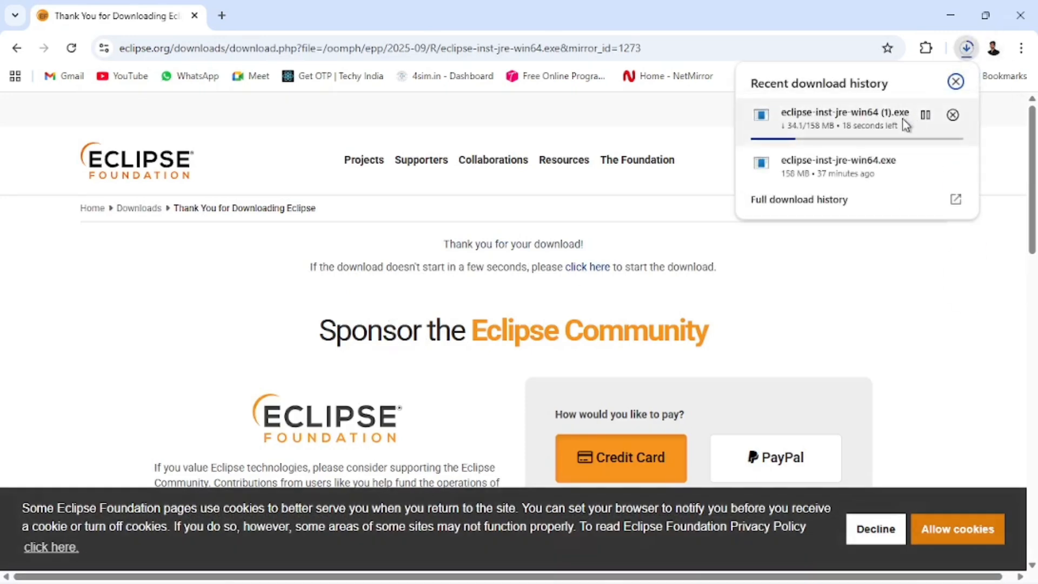
left_click(925, 116)
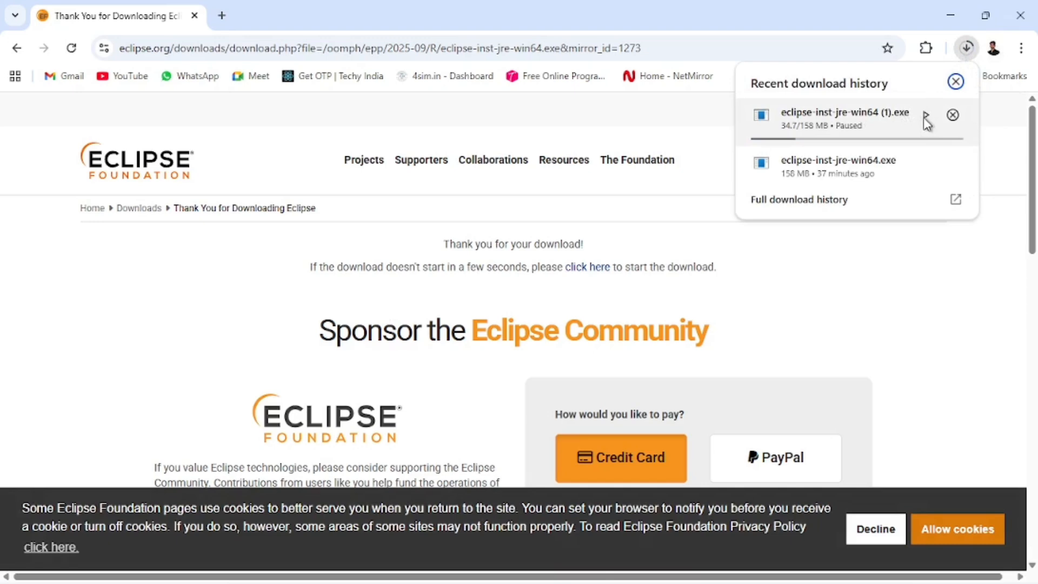
left_click(955, 116)
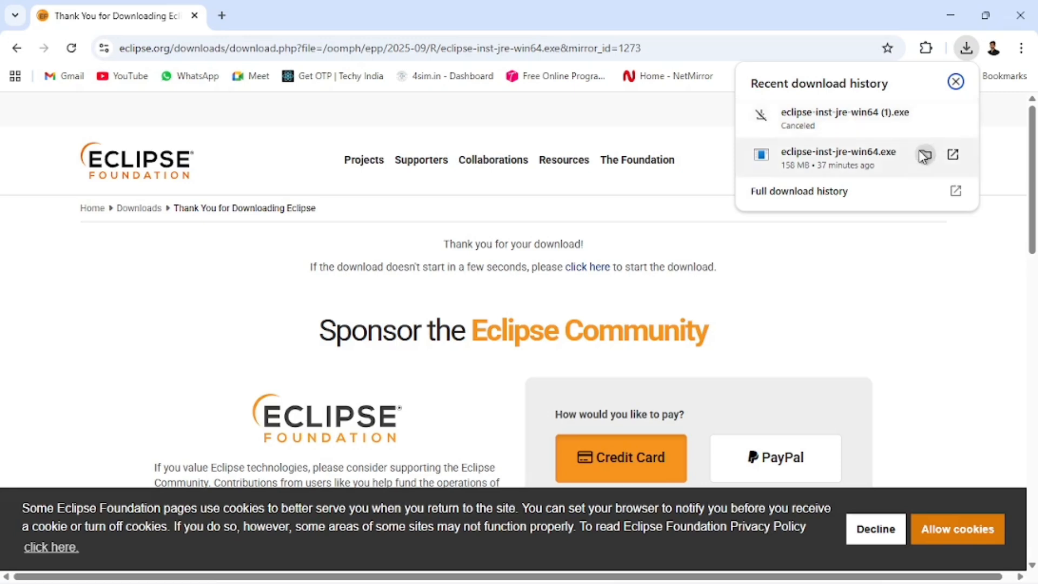
Run the previously downloaded eclipse-inst-jre-win64.exe and decline the cookies on the Eclipse download page
left_click(865, 165)
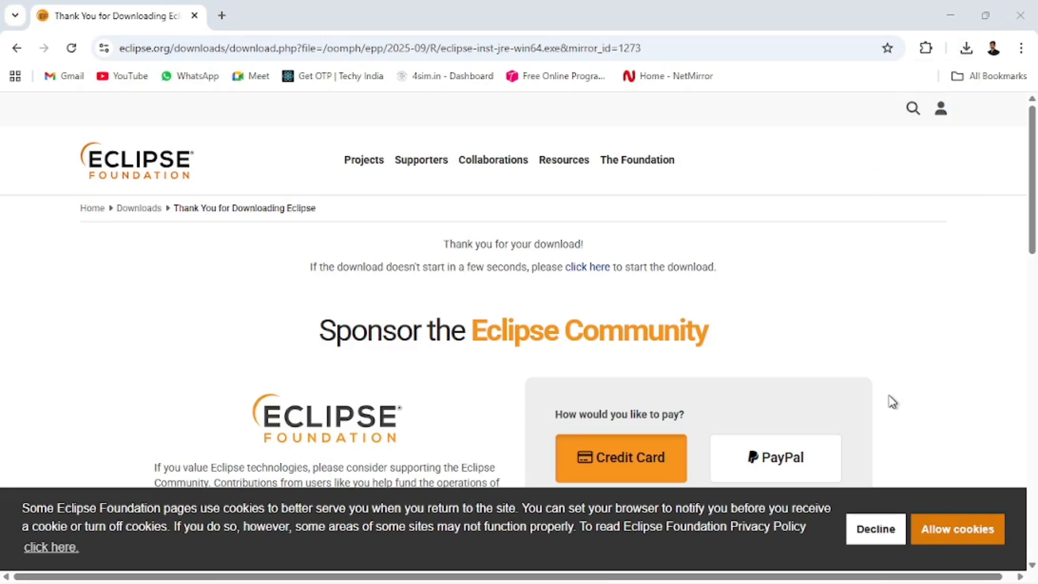
left_click(880, 534)
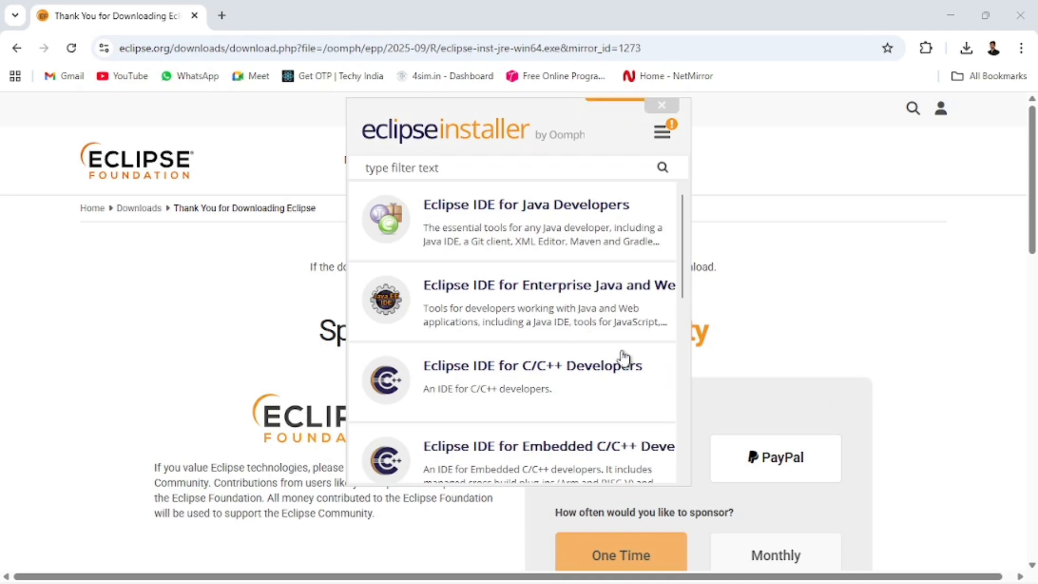
Install Eclipse IDE for Enterprise Java and Web Developers with the jdk-23 VM and default installation folder, and launch it
left_click(563, 296)
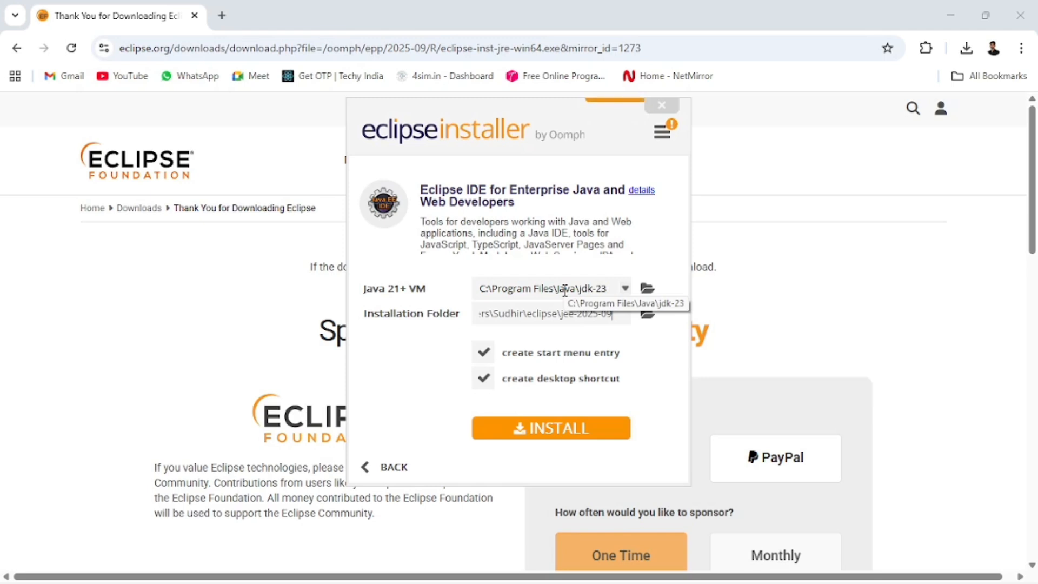
left_click(528, 432)
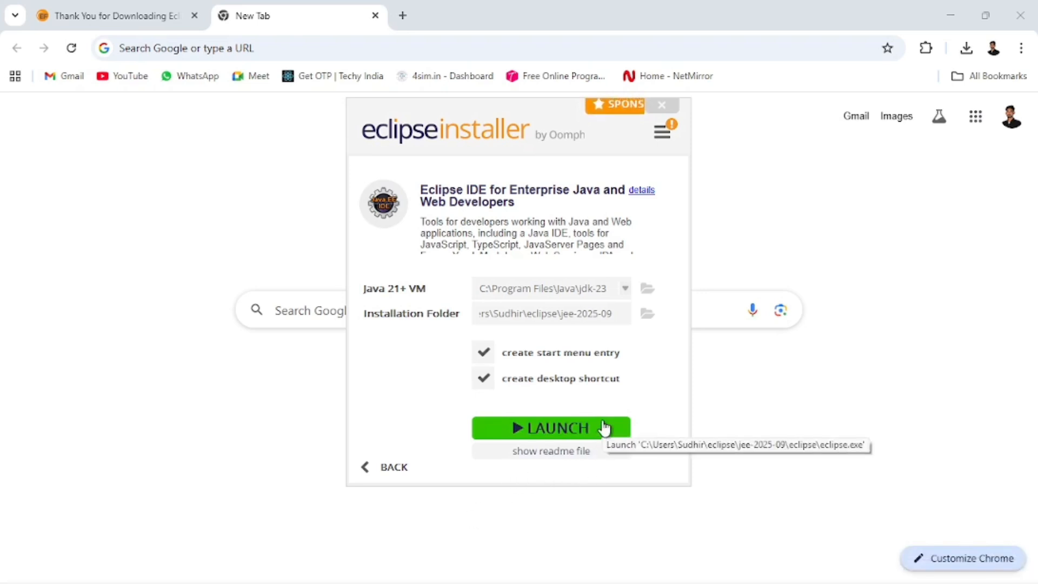
left_click(605, 429)
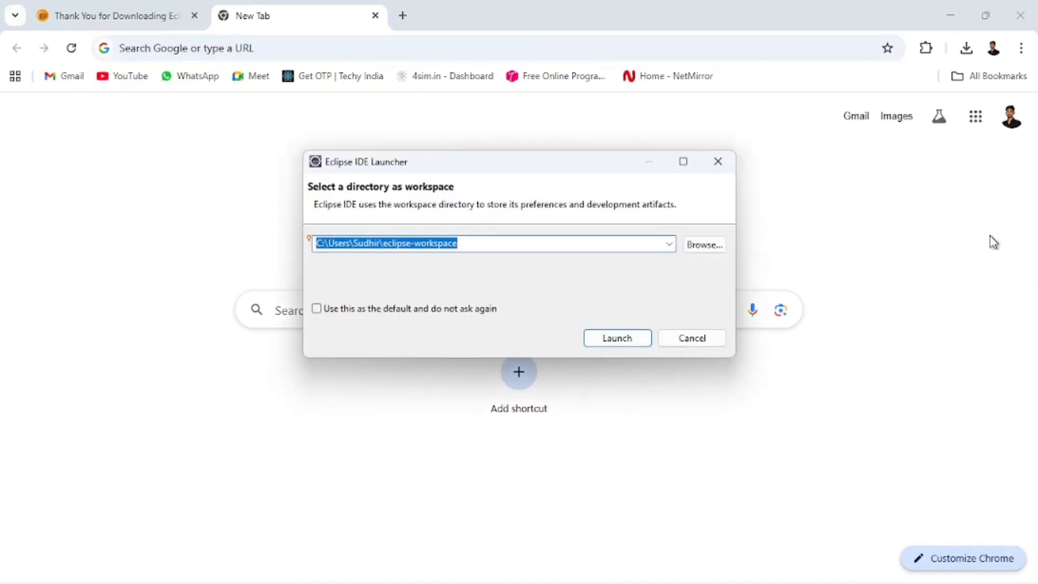
Launch with the default eclipse-workspace directory and agree to update the older workspace version
left_click(629, 338)
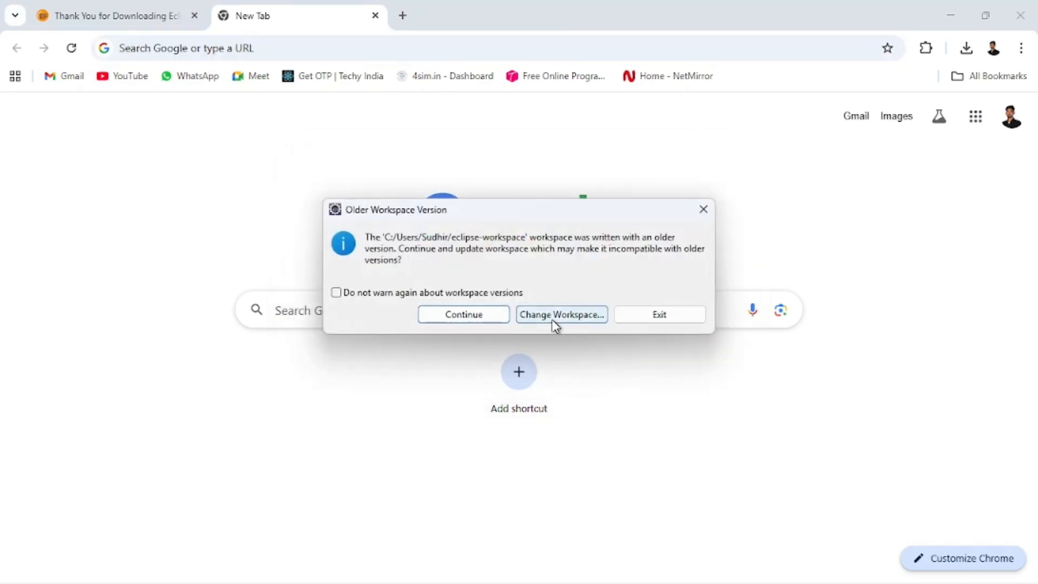
left_click(491, 325)
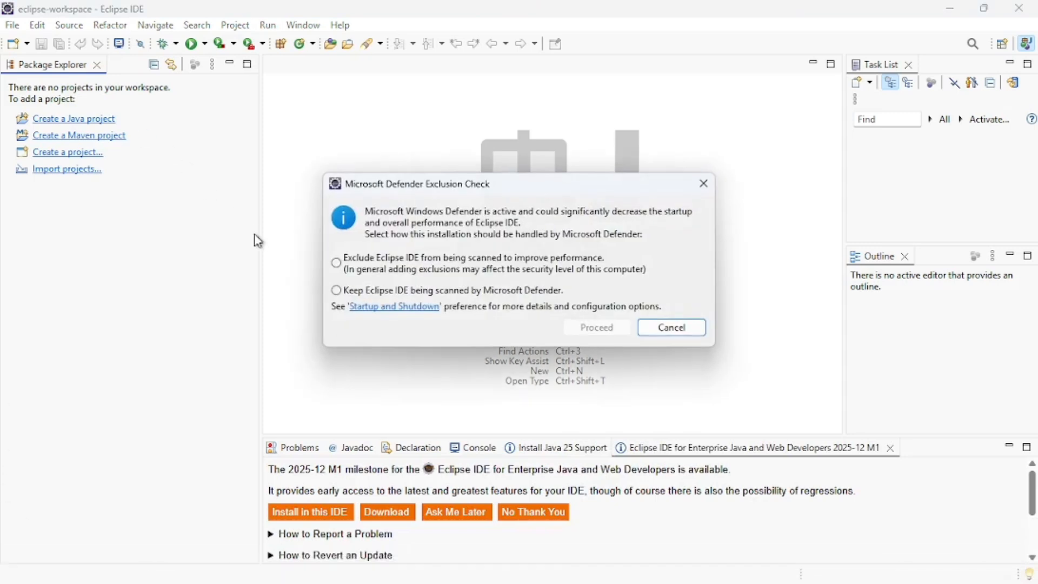
Choose to exclude Eclipse IDE from Microsoft Defender scanning, proceed, and close the PowerShell window
left_click(434, 276)
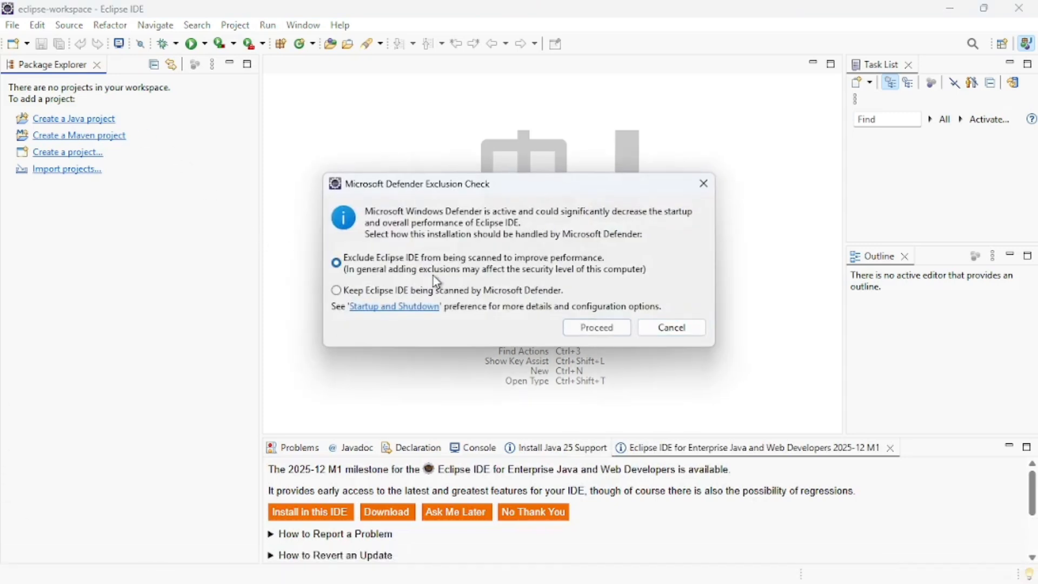
left_click(588, 334)
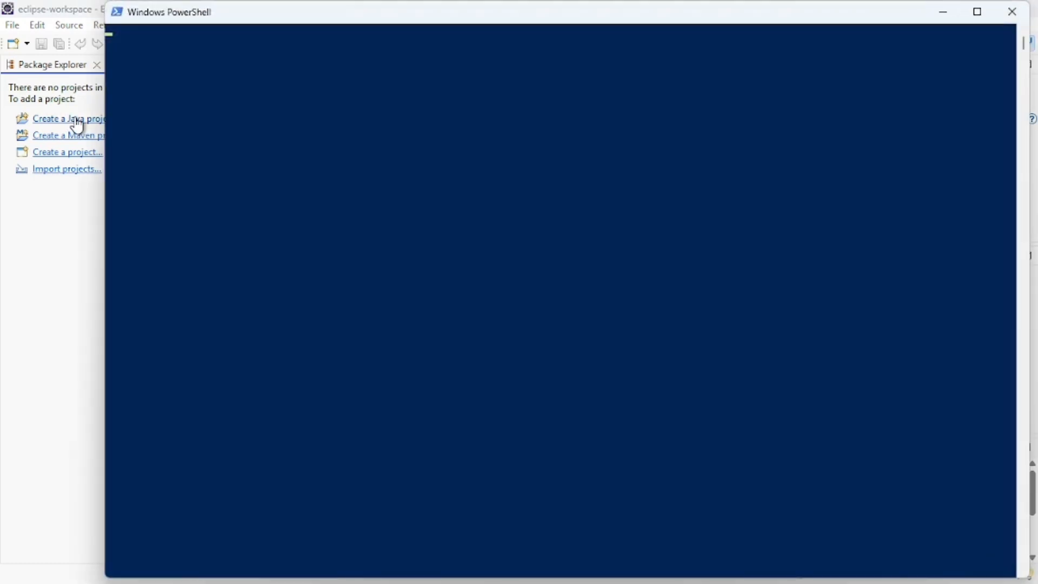
left_click(1011, 12)
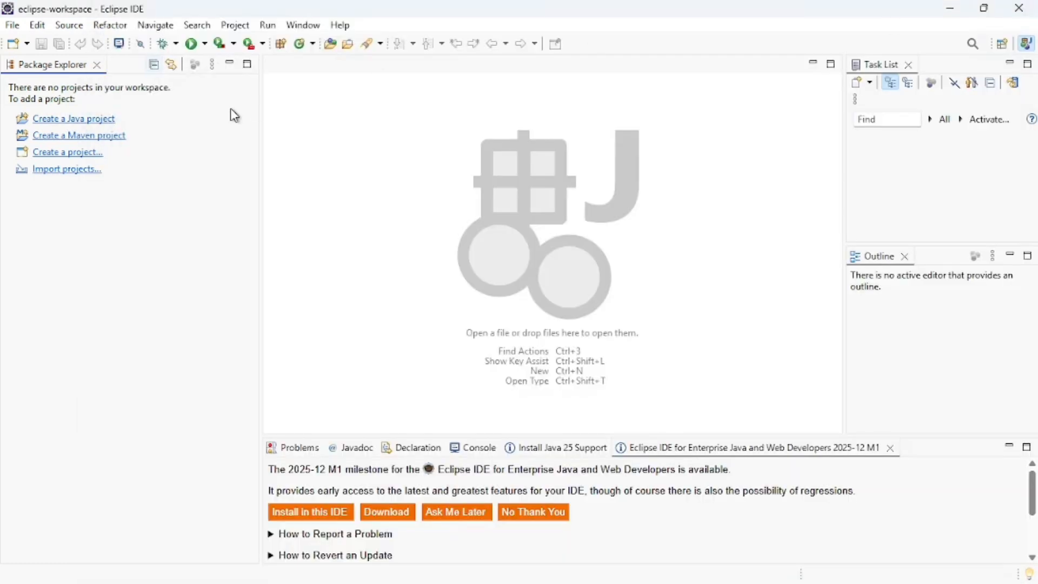
Create a Java project named CWS in the default location, keeping the JavaSE-21 execution environment
left_click(93, 117)
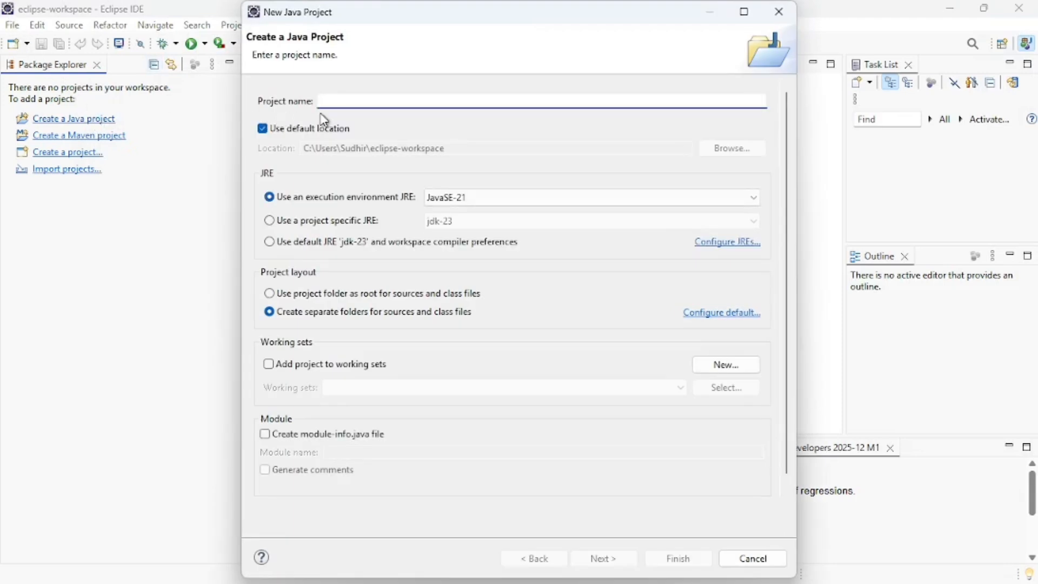
type("CWS")
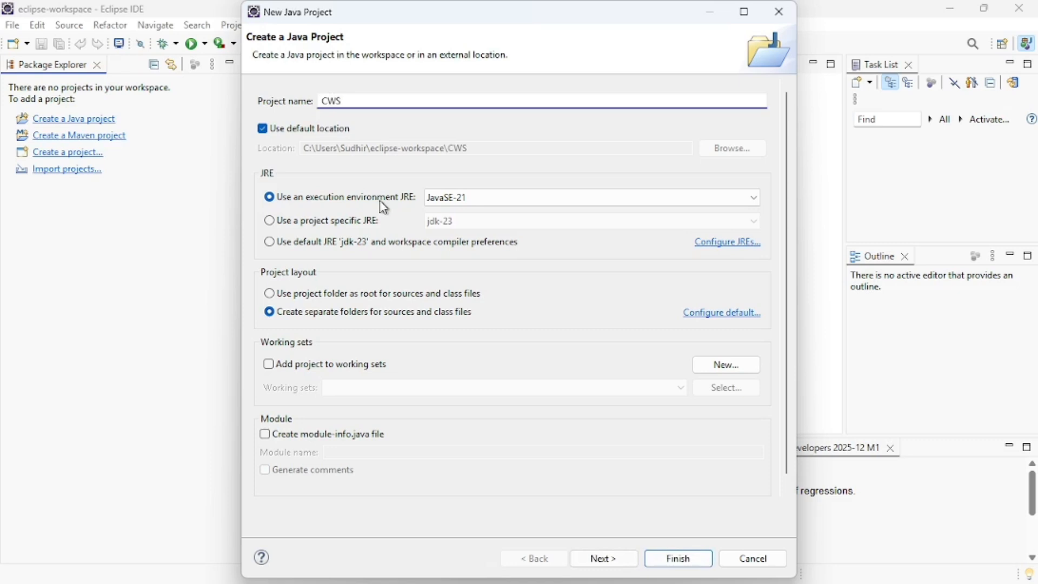
scroll(457, 335, "down", 1)
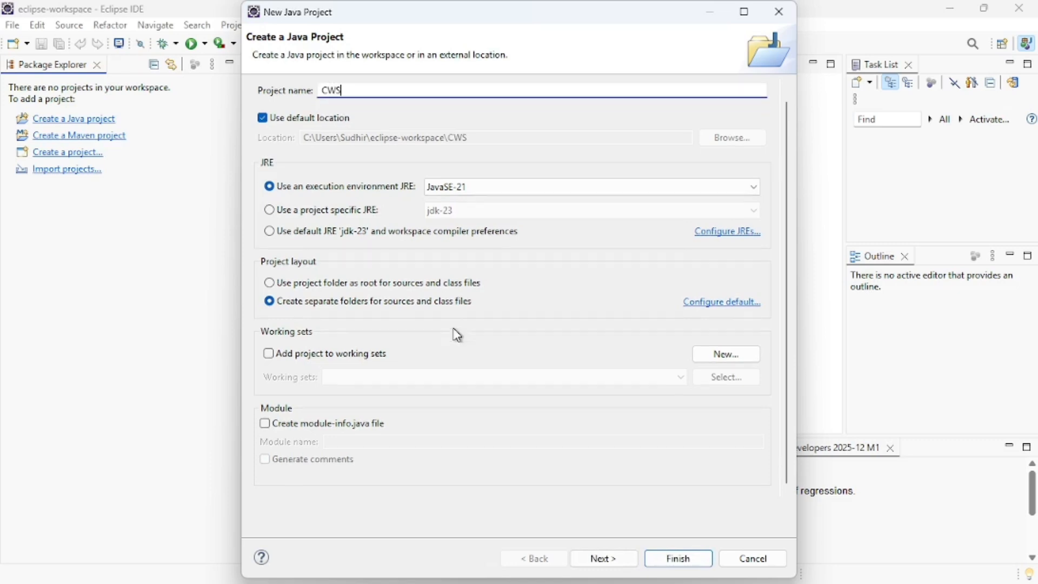
left_click(678, 560)
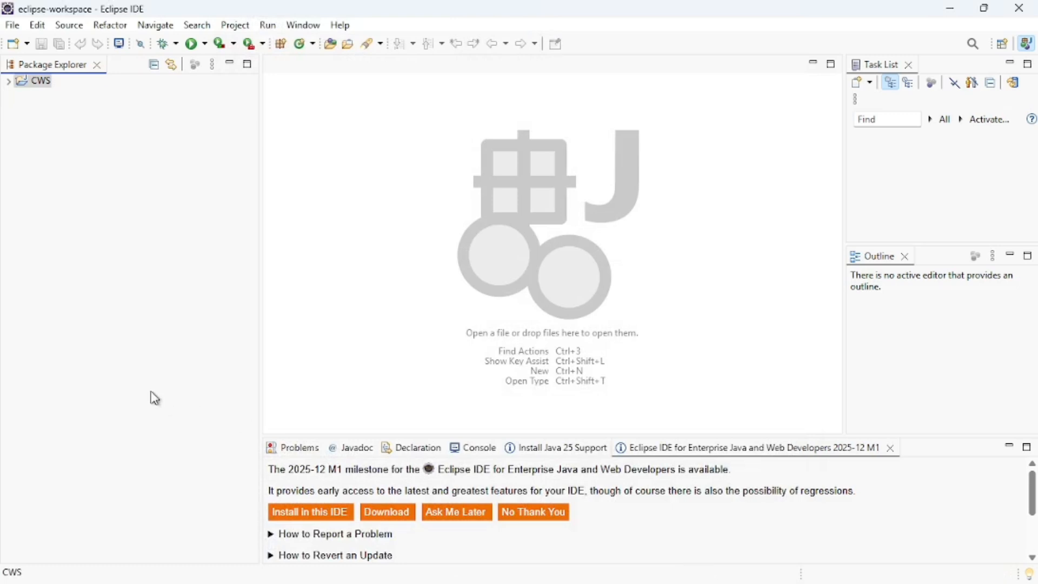
Create a public class named Test in the CWS project's src folder, including the public static void main method stub
left_click(11, 83)
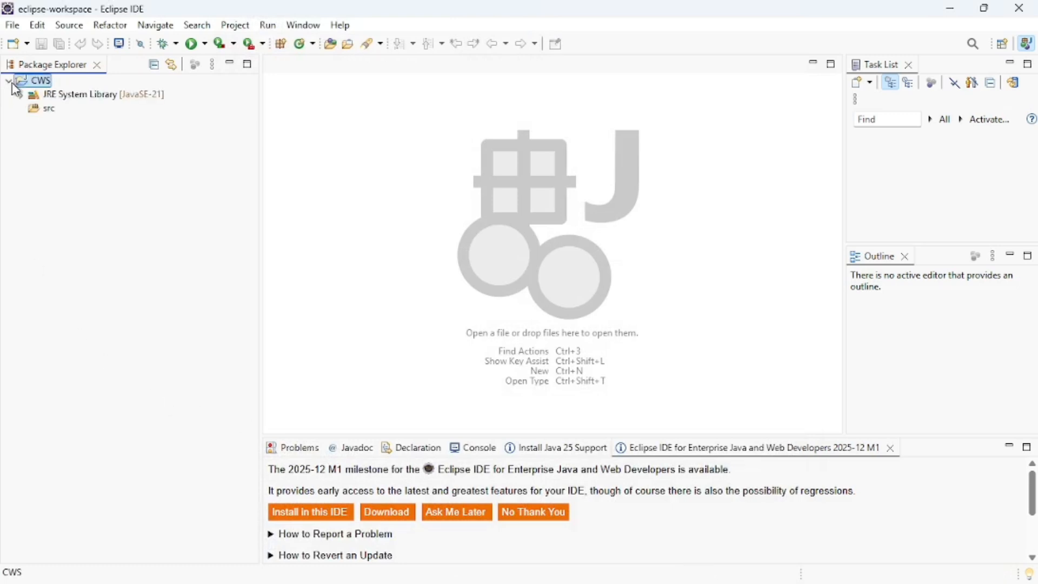
left_click(32, 112)
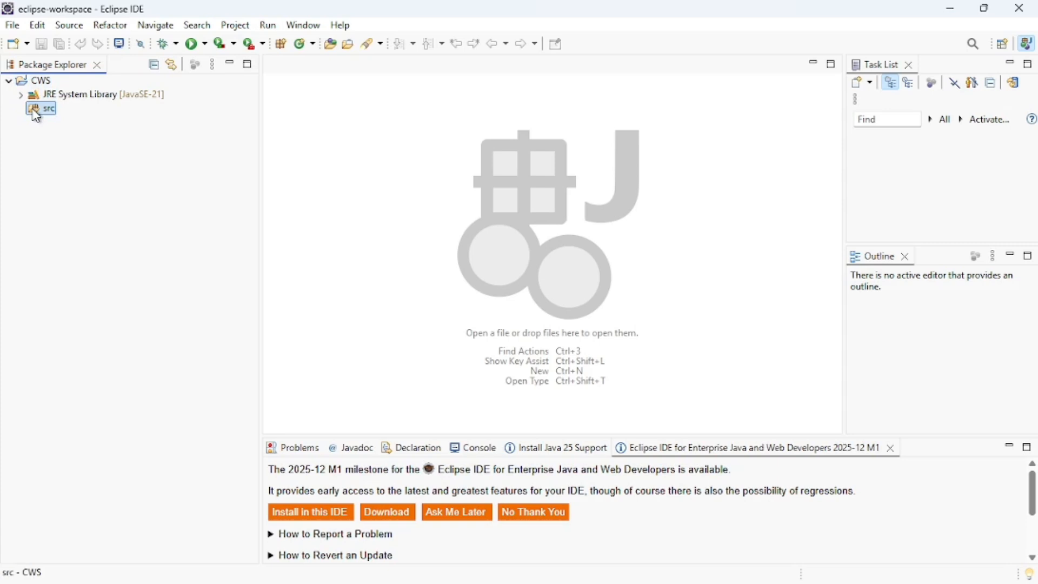
right_click(36, 116)
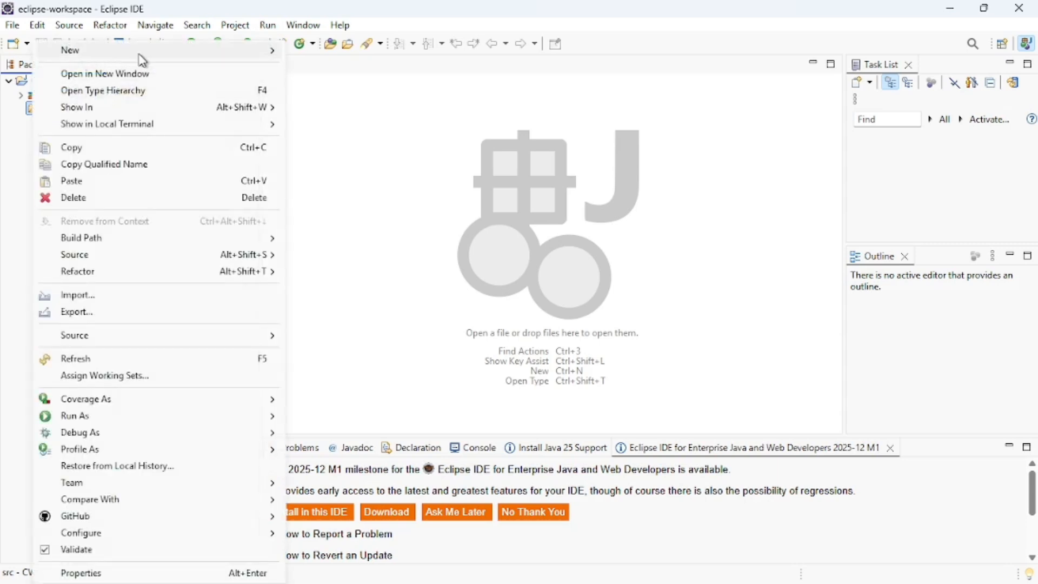
mouse_move(268, 53)
left_click(318, 128)
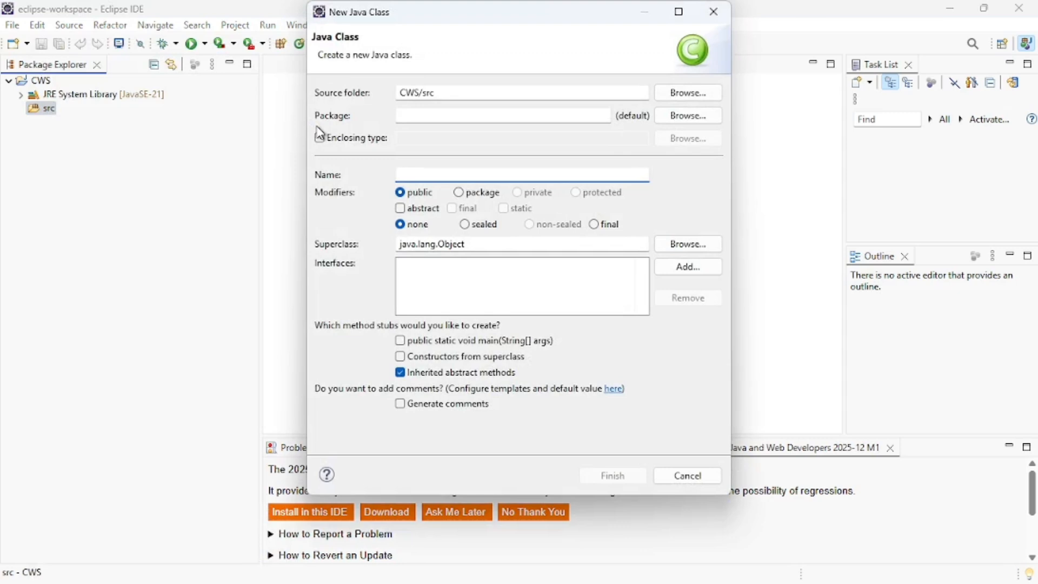
type("Test")
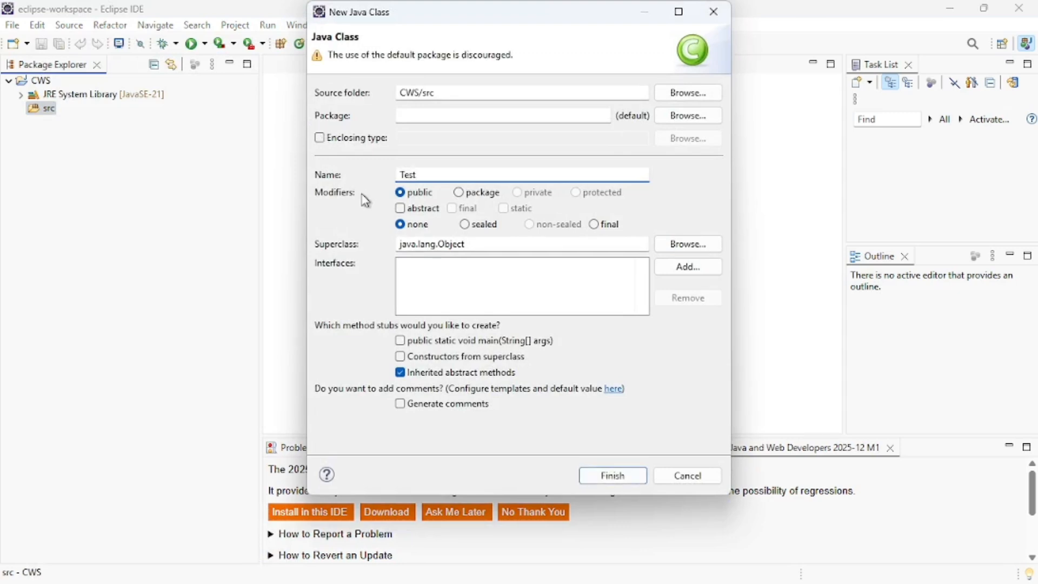
left_click(468, 343)
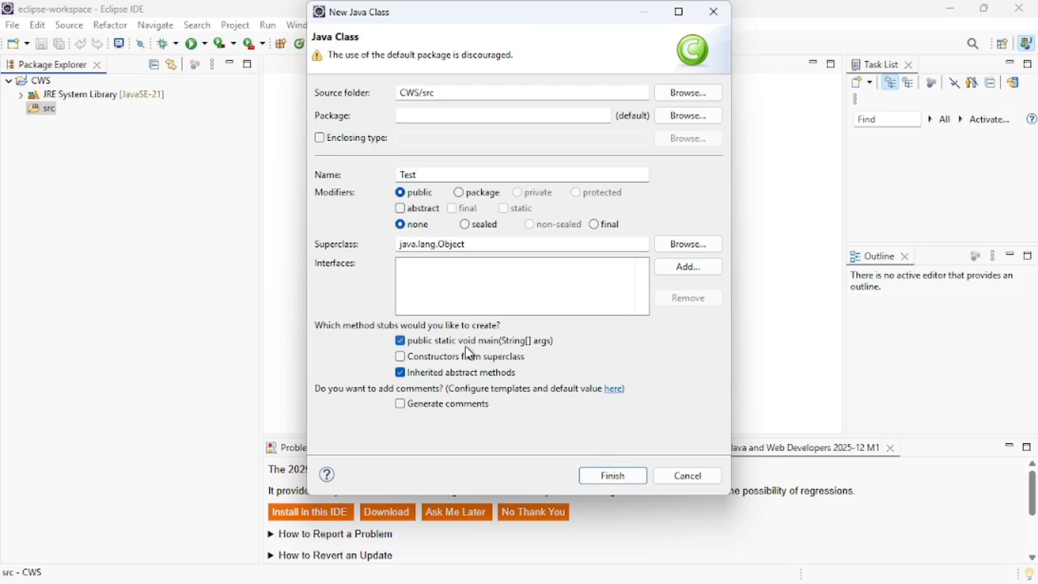
left_click(613, 476)
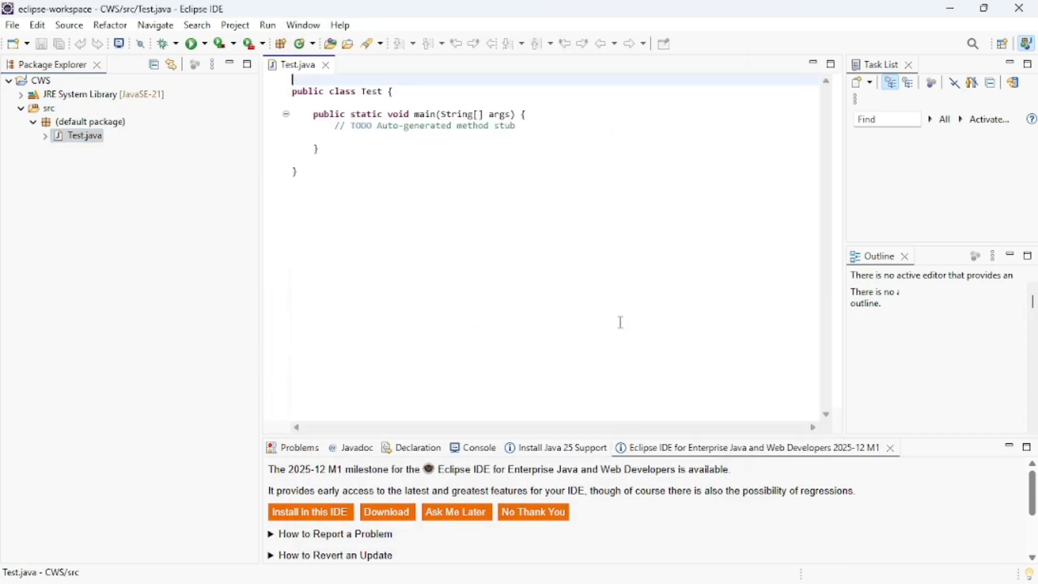
Add System.out.println("Hello World"); inside the main method of Test.java
left_click(575, 141)
type("syso")
key("ctrl+space")
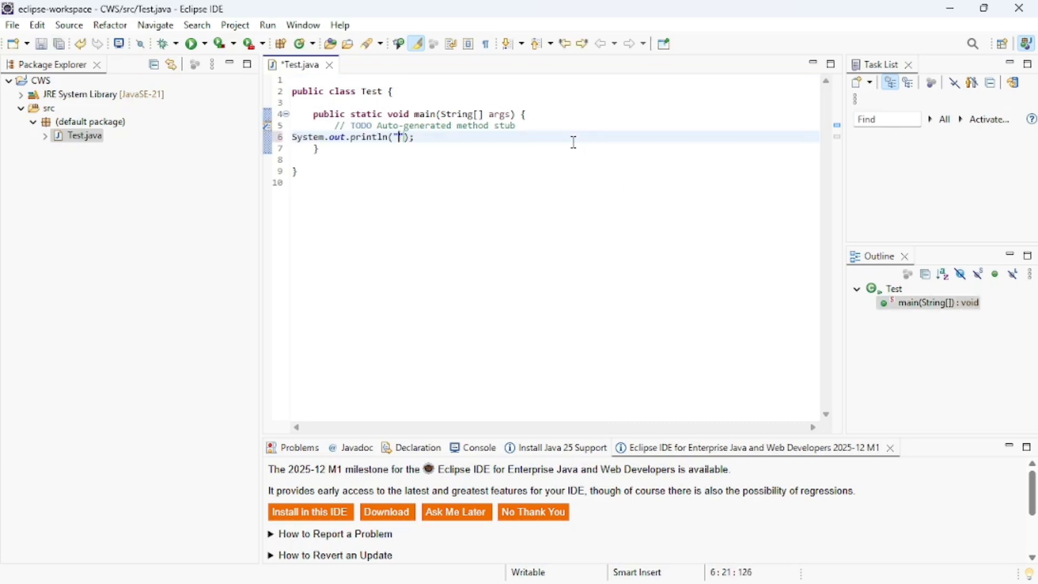
type("Hellp")
key("BackSpace")
key("BackSpace")
type("o Wolrd")
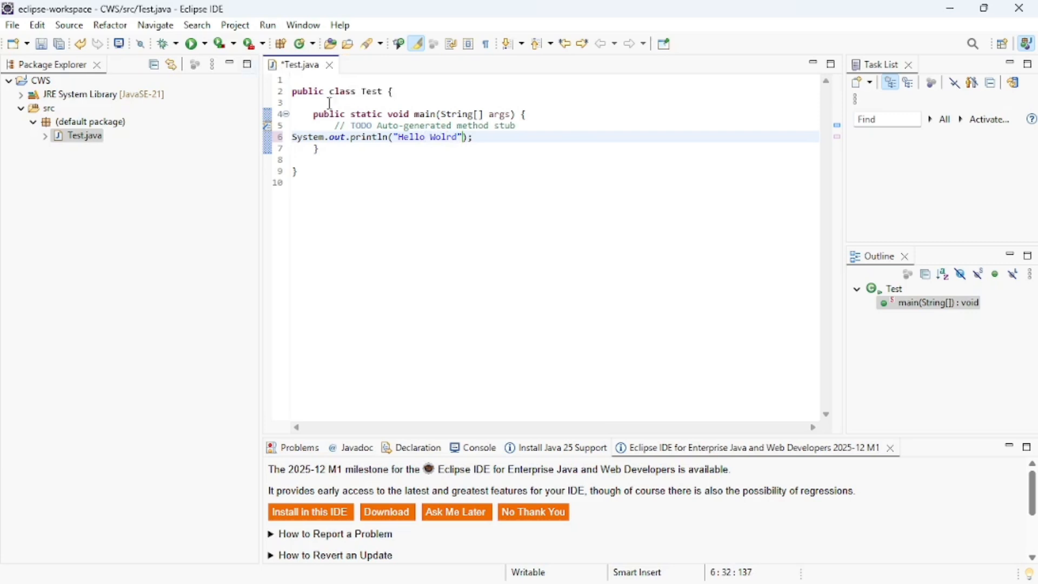
key("Left")
key("Left")
key("BackSpace")
type("l")
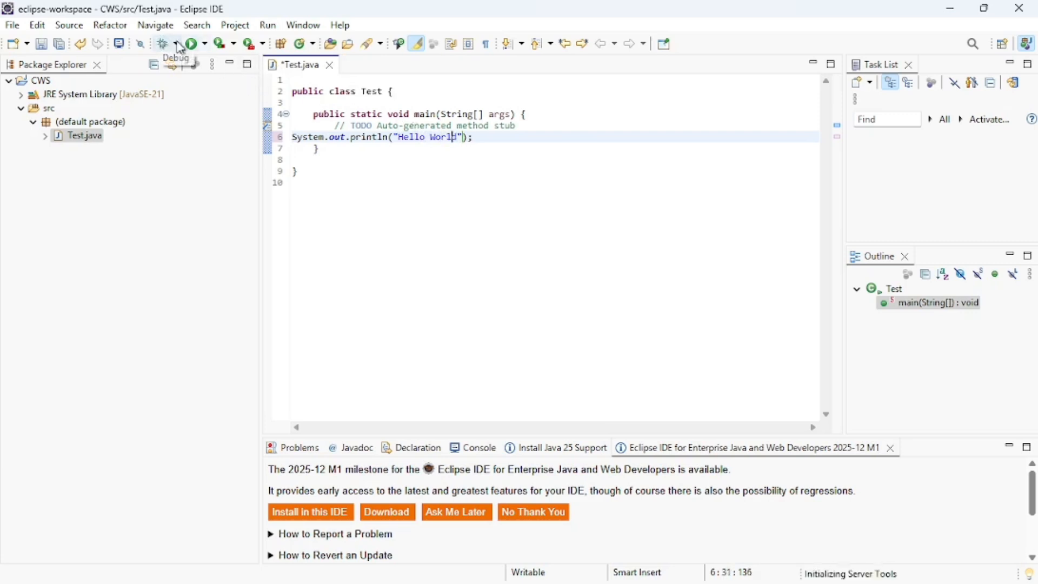
Run the Test program, saving Test.java before the launch
left_click(191, 44)
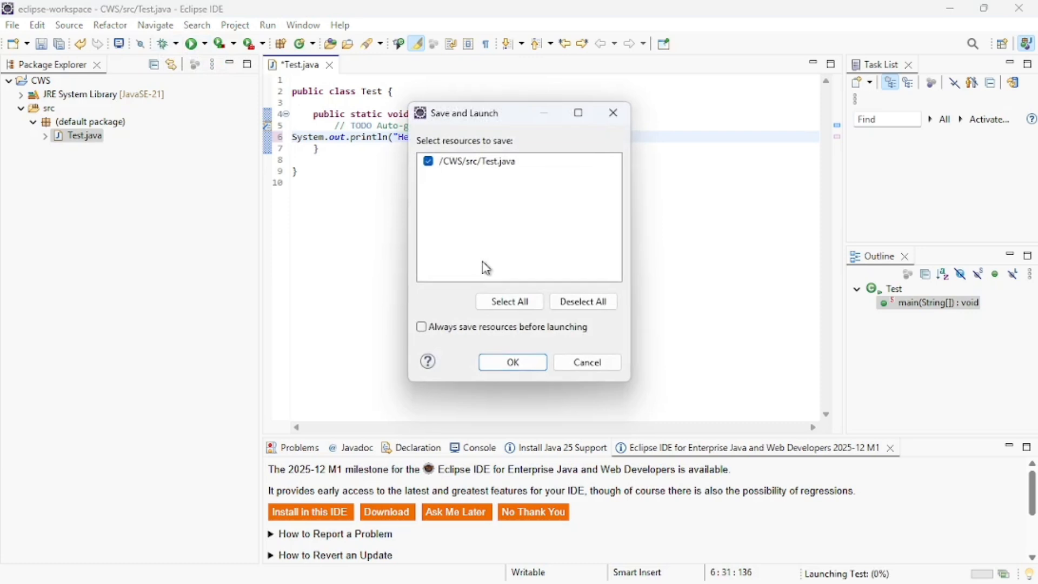
left_click(523, 363)
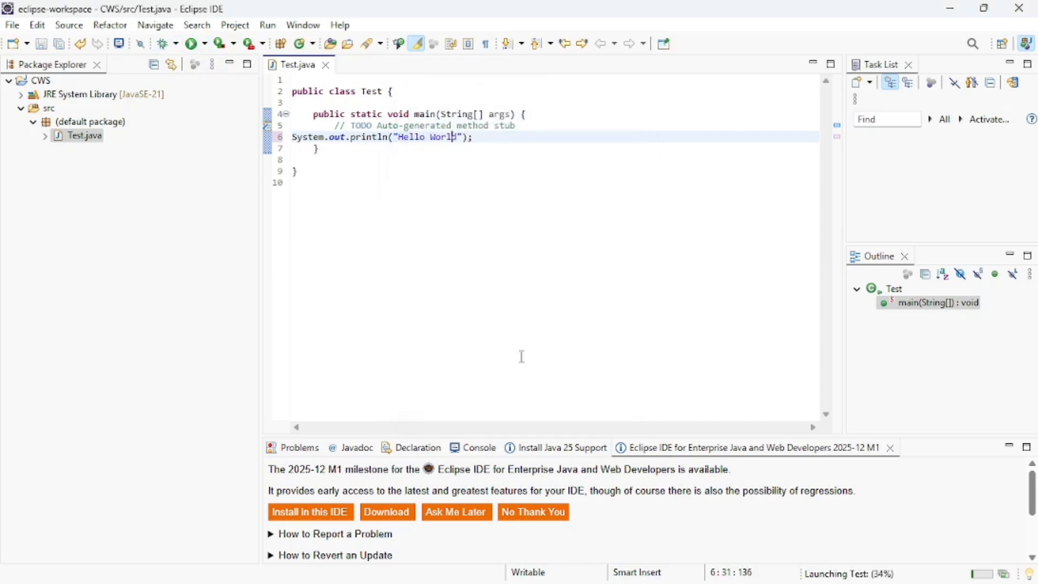